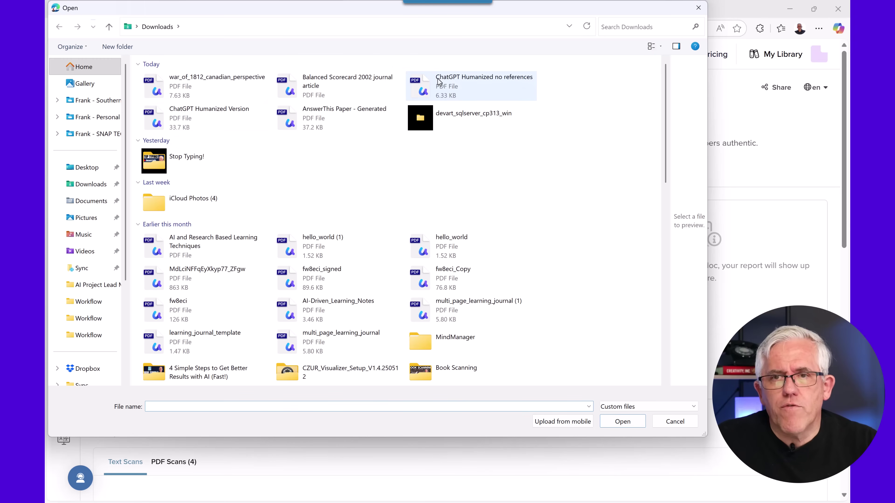
# - Load the PDF "ChatGPT Humanized no references" from Downloads into the AI detector's upload area
pyautogui.click(446, 83)
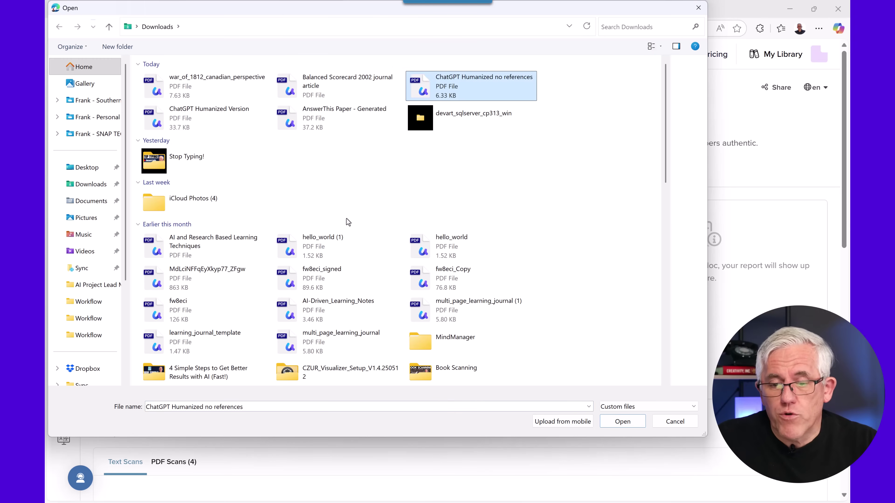
pyautogui.click(615, 421)
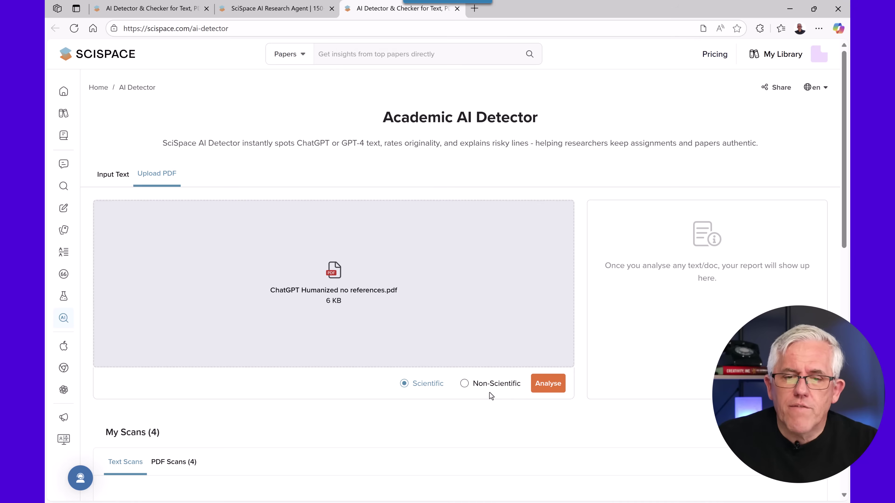
# - Open the saved AI detection report for the "ChatGPT Humanized no references" PDF from the earlier PDF scans
pyautogui.scroll(-2, 489, 392)
pyautogui.scroll(-5, 489, 389)
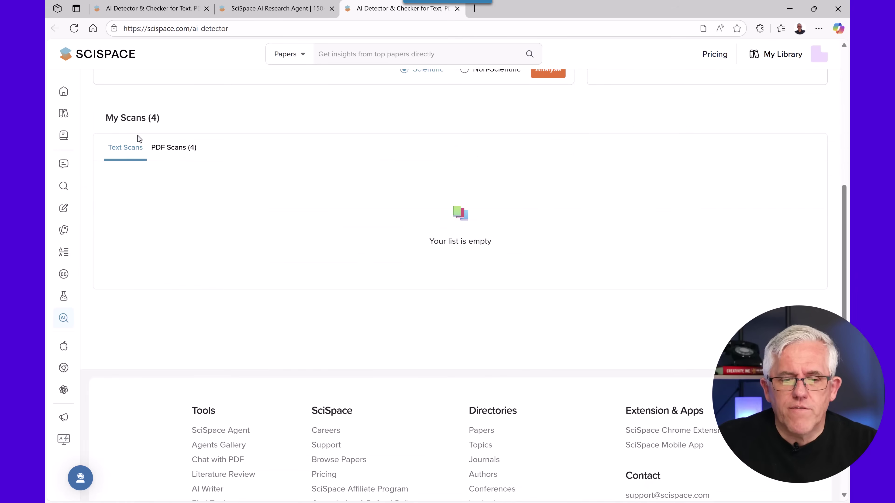
pyautogui.click(177, 155)
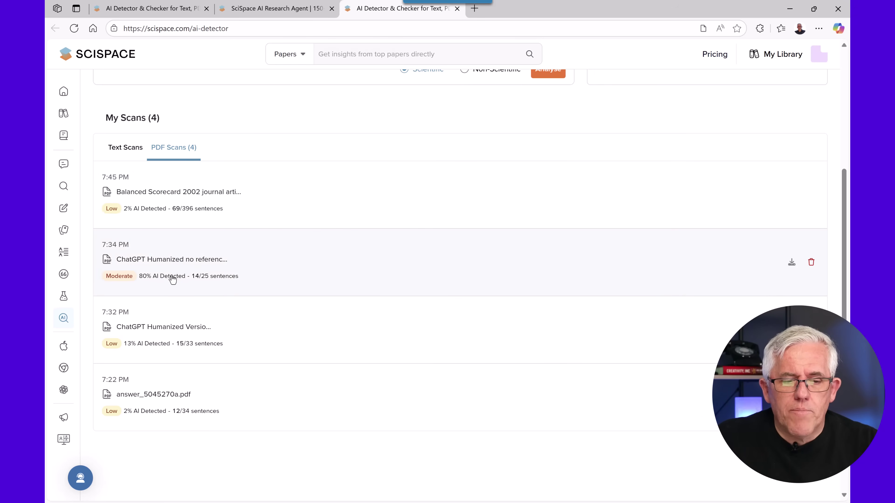
pyautogui.click(151, 286)
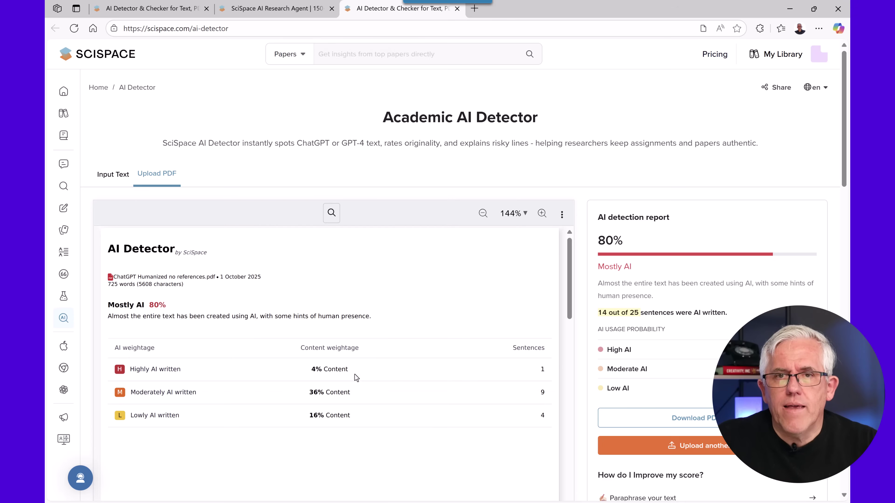
# - Examine the AI weightage table and the highlighted sentences throughout the "ChatGPT Humanized no references" report
pyautogui.scroll(-5, 223, 384)
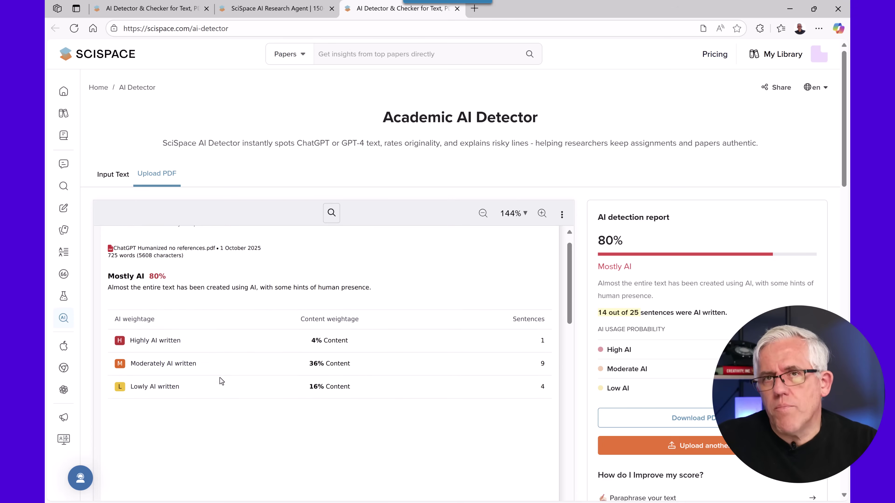
pyautogui.scroll(-10, 221, 381)
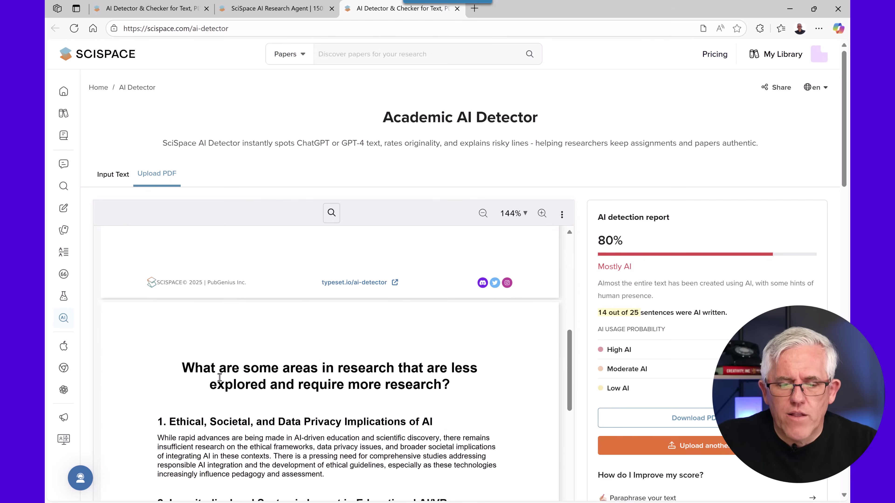
pyautogui.scroll(-2, 199, 388)
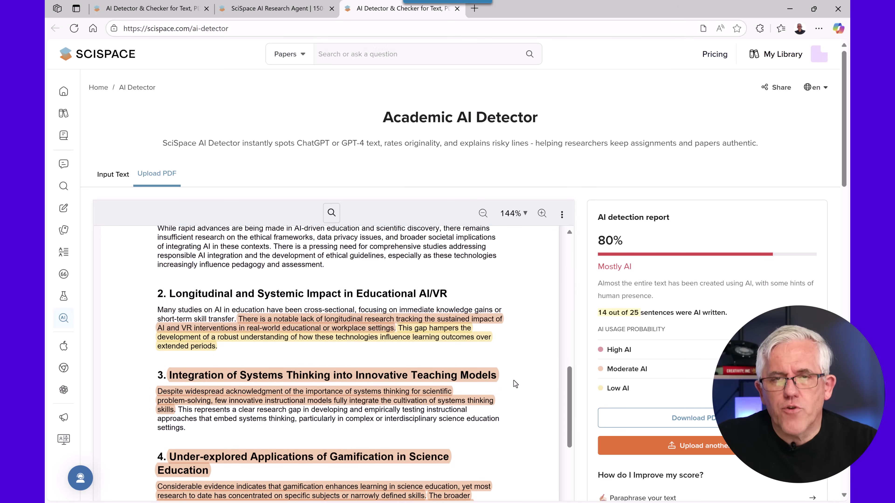
pyautogui.scroll(-2, 514, 384)
pyautogui.scroll(-1, 514, 384)
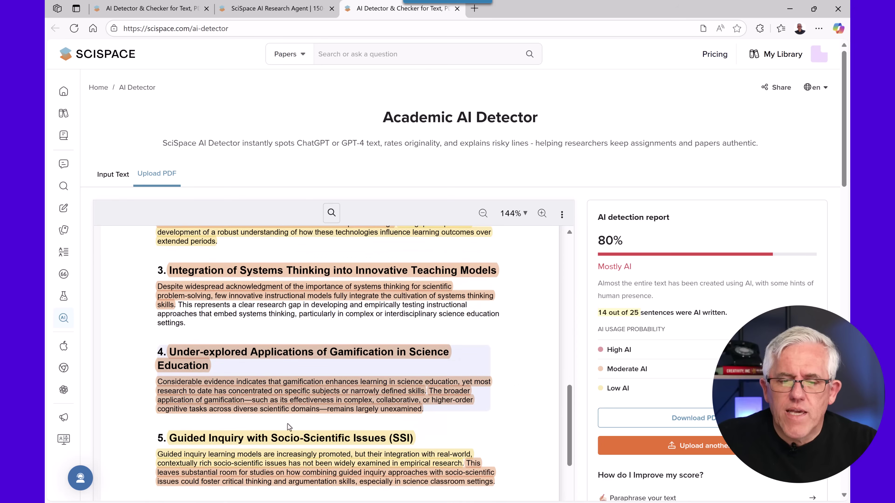
pyautogui.scroll(-4, 524, 386)
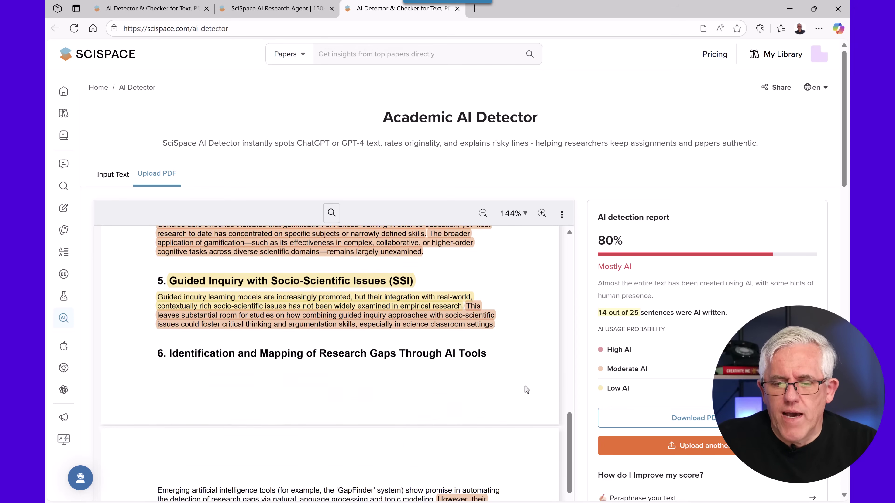
pyautogui.scroll(-6, 525, 385)
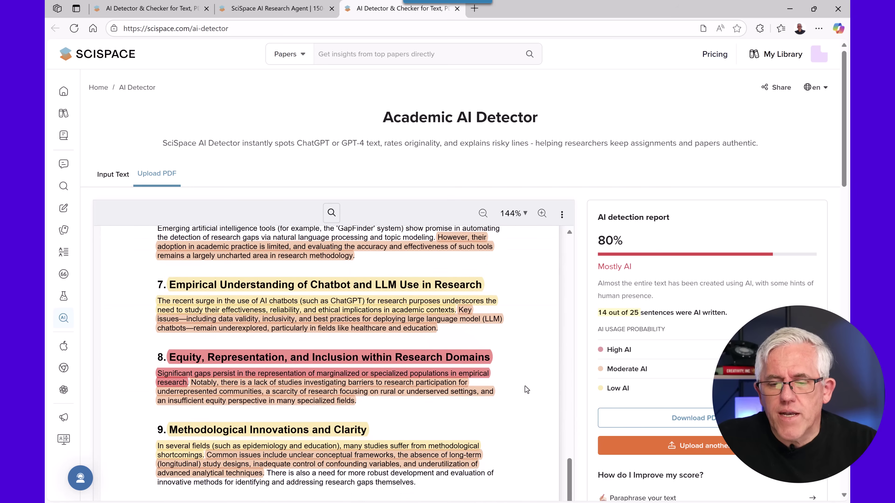
pyautogui.scroll(-5, 525, 386)
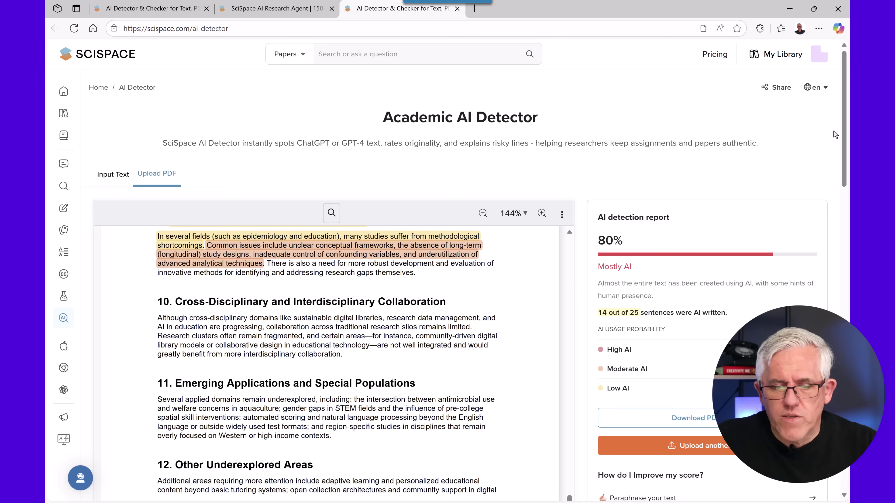
pyautogui.scroll(-4, 324, 377)
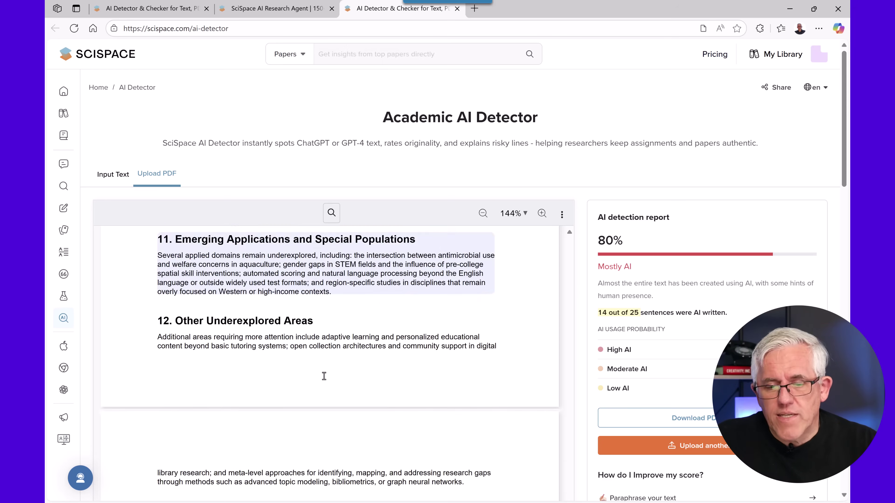
pyautogui.scroll(8, 303, 359)
pyautogui.scroll(10, 279, 344)
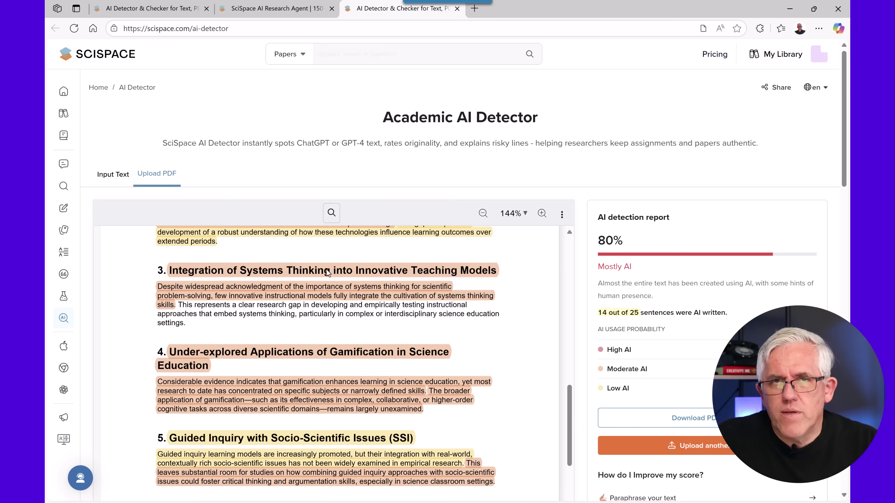
pyautogui.scroll(-5, 415, 366)
# - Open the saved detection report for answer_5045270a.pdf from the PDF scans list
pyautogui.scroll(-10, 603, 422)
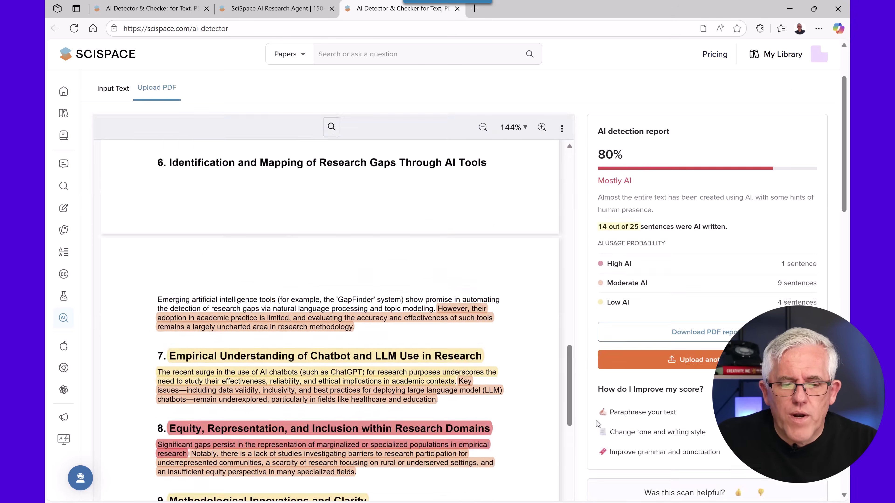
pyautogui.scroll(-5, 146, 351)
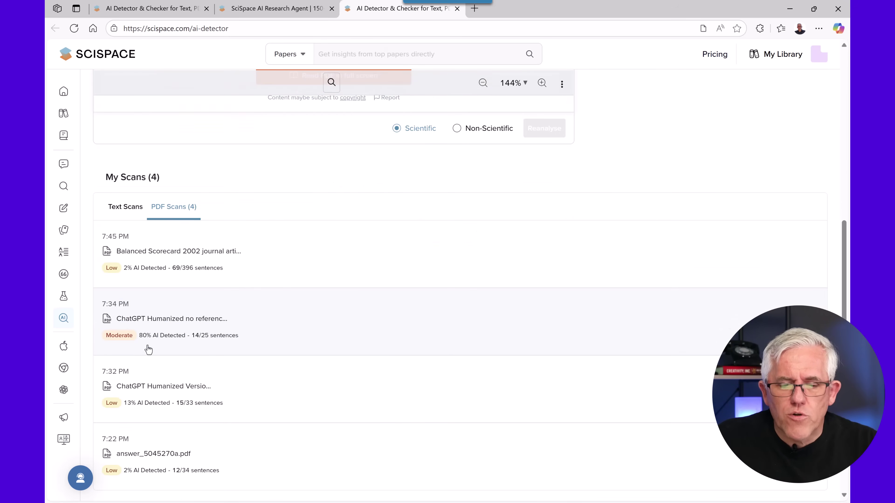
pyautogui.click(170, 357)
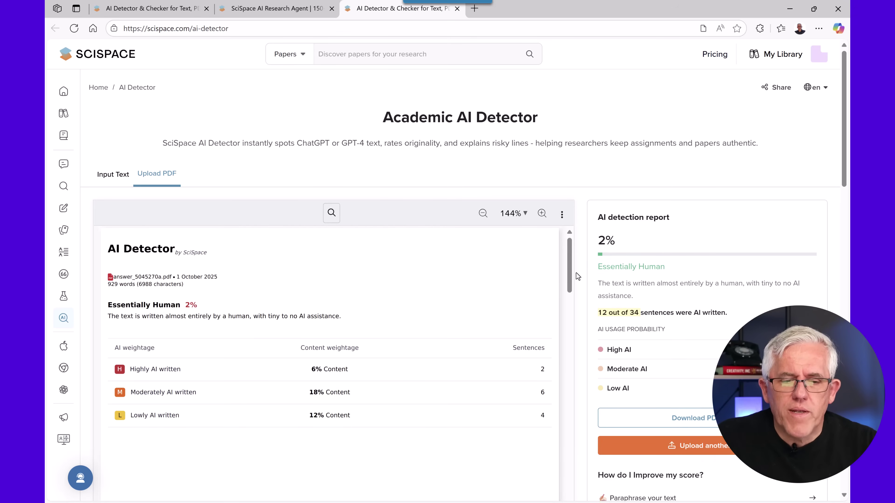
# - Review the highlighted passages in the numbered sections and the reference list of the answer_5045270a.pdf report
pyautogui.scroll(-15, 170, 401)
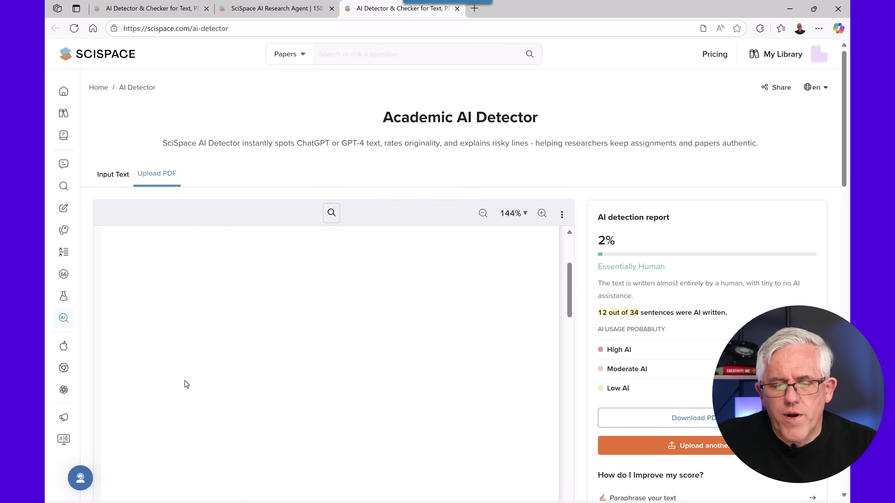
pyautogui.scroll(-3, 368, 377)
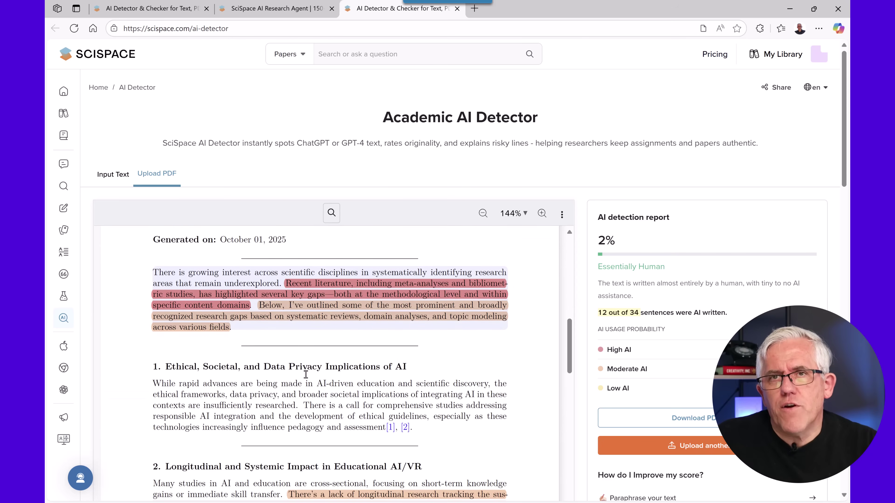
pyautogui.scroll(-6, 293, 386)
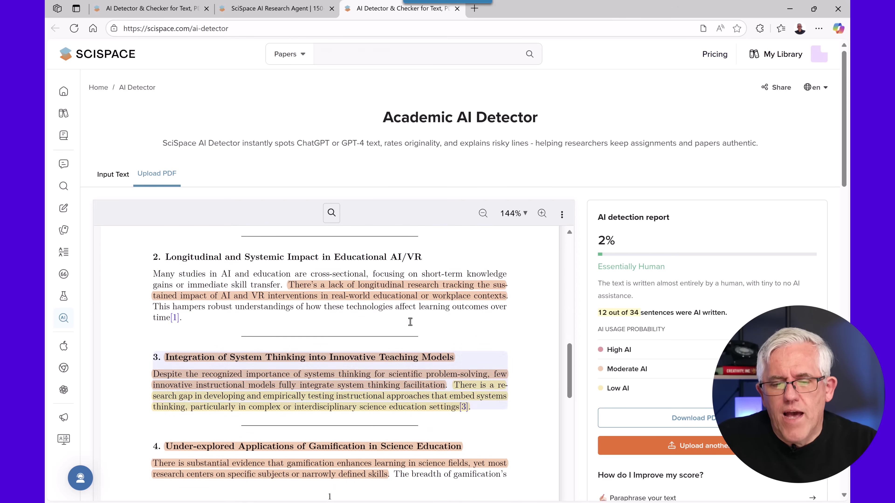
pyautogui.scroll(-13, 311, 388)
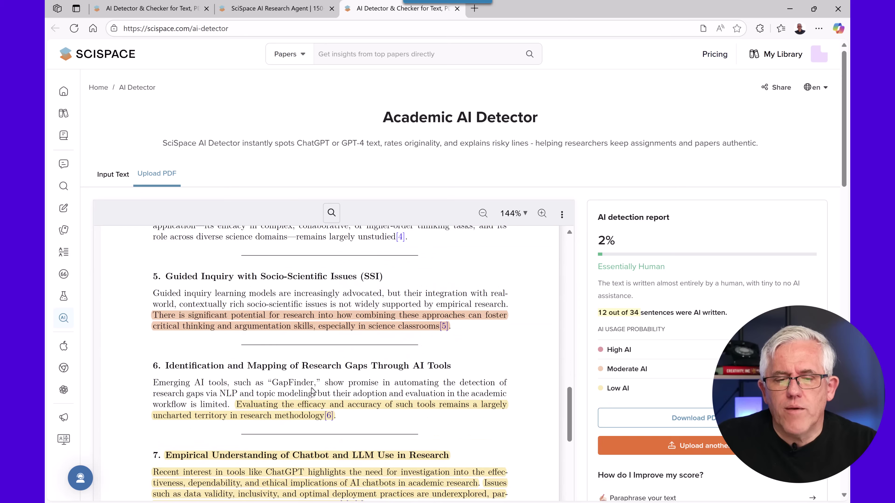
pyautogui.scroll(-15, 311, 387)
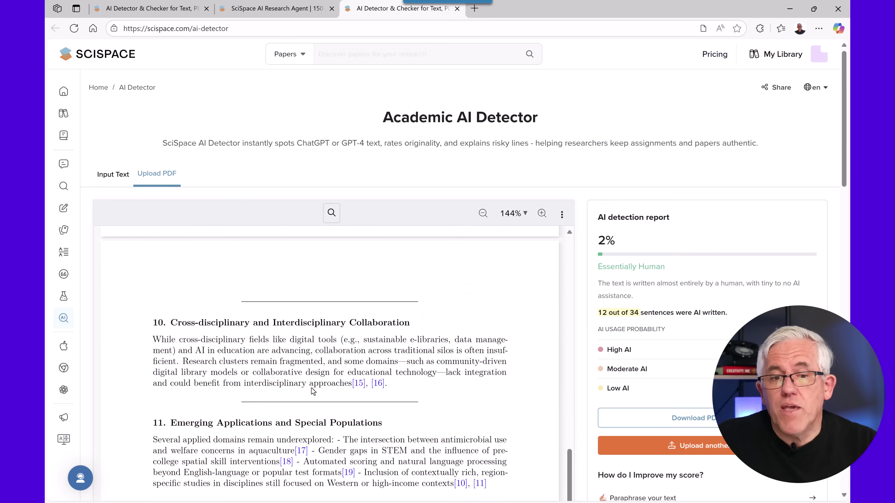
pyautogui.scroll(-10, 311, 387)
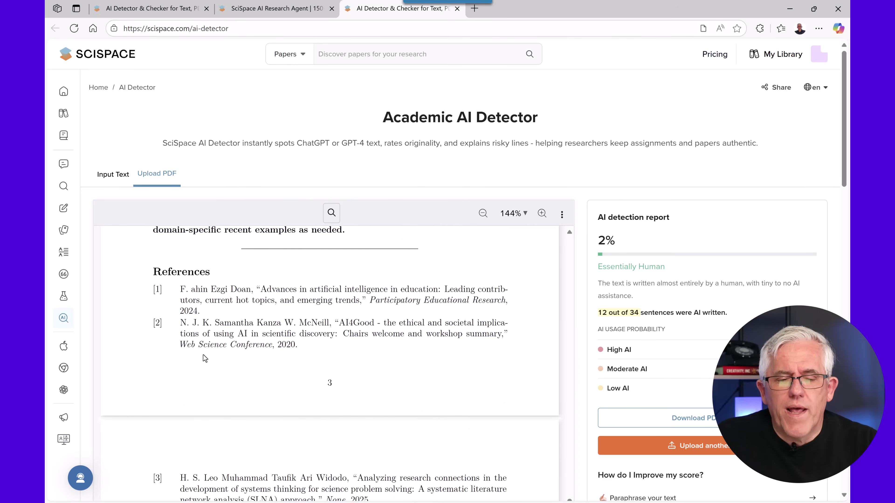
pyautogui.scroll(-7, 285, 378)
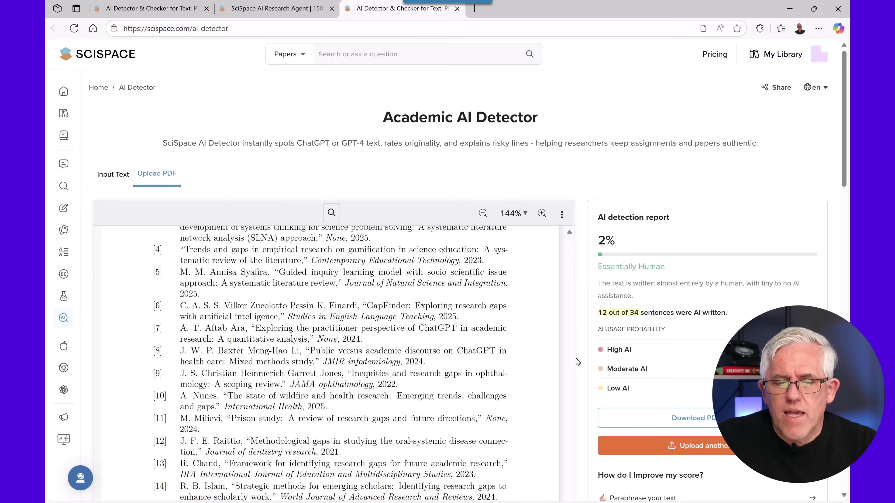
# - Open the saved "ChatGPT Humanized Version" scan report and review its score breakdown and highlighted sentences
pyautogui.scroll(-10, 577, 363)
pyautogui.scroll(-3, 577, 363)
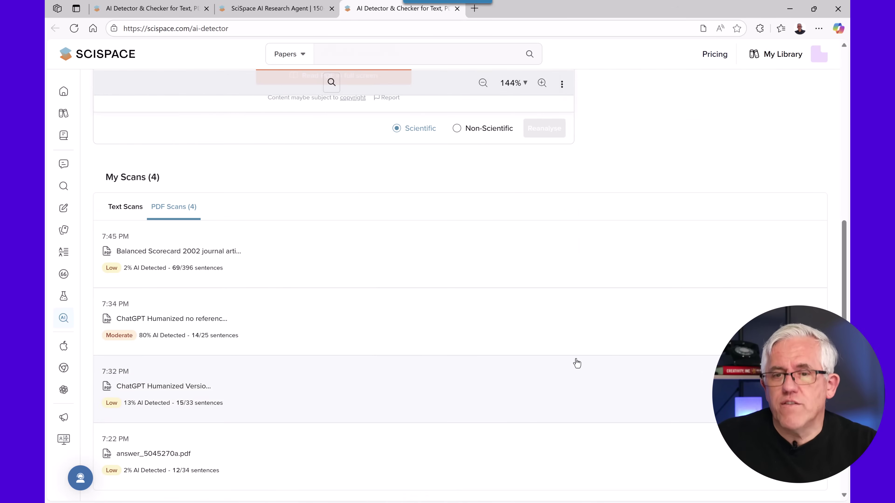
pyautogui.click(173, 387)
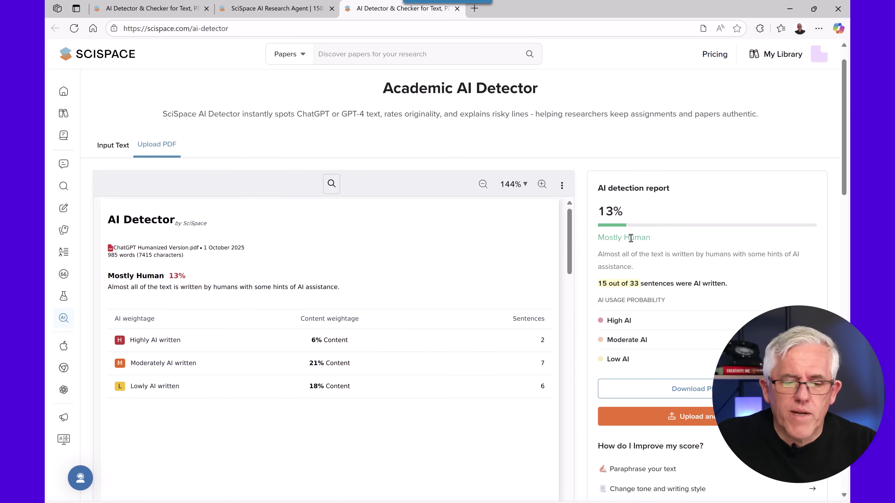
pyautogui.scroll(-10, 244, 390)
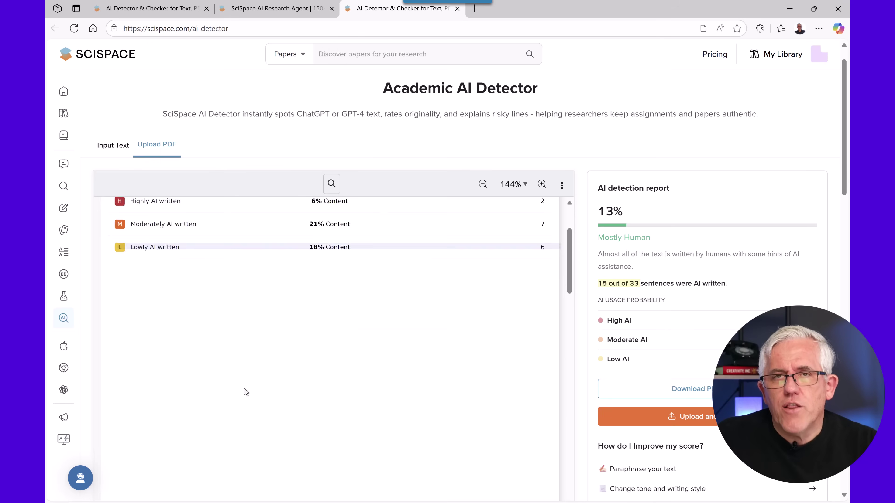
pyautogui.scroll(-10, 245, 391)
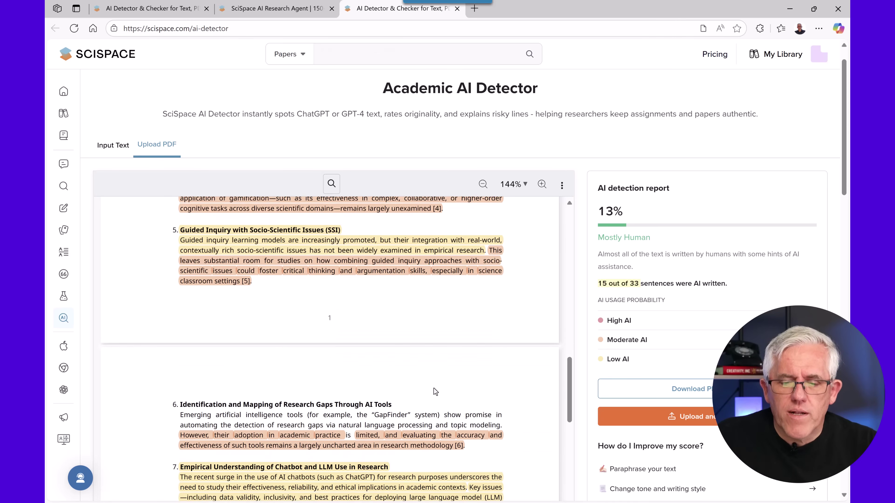
# - Open the saved "Balanced Scorecard 2002 journal article" scan report and review the flagged passages from the abstract through section 2
pyautogui.scroll(-10, 585, 402)
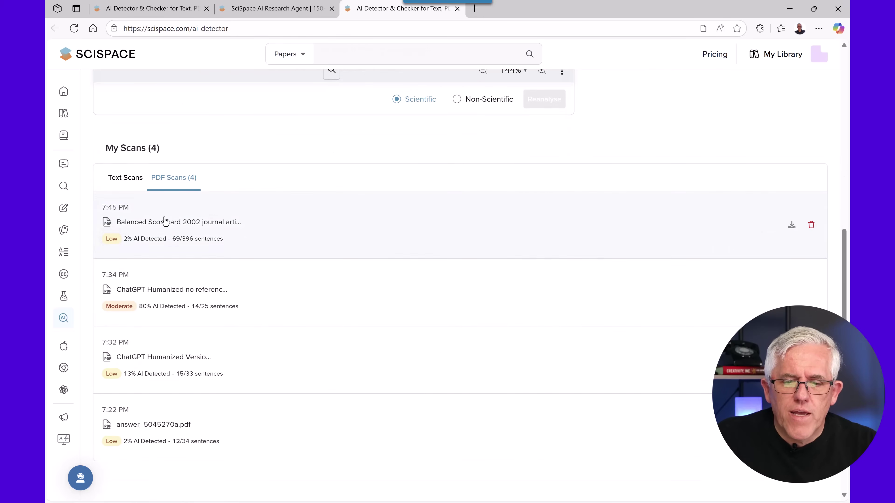
pyautogui.click(163, 231)
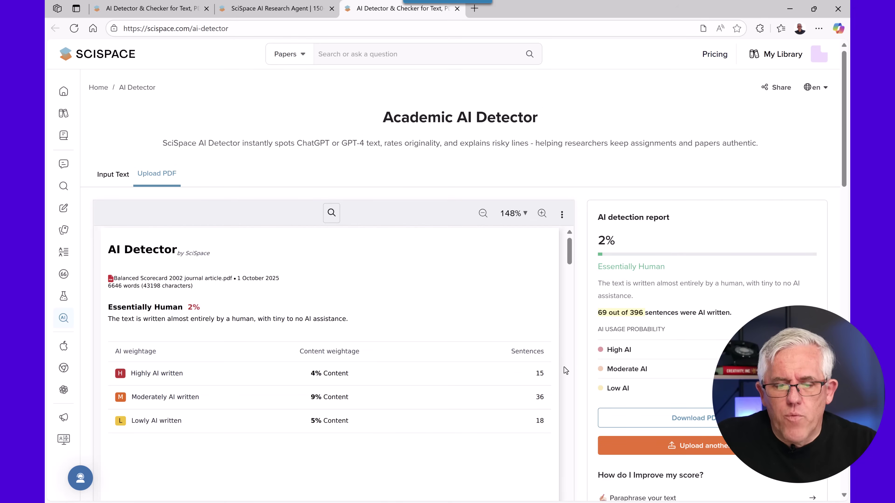
pyautogui.scroll(-10, 565, 370)
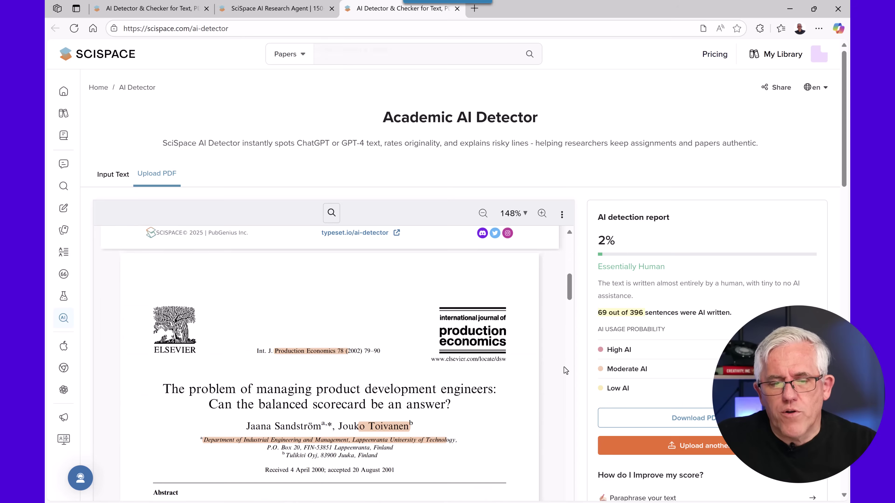
pyautogui.scroll(-4, 565, 370)
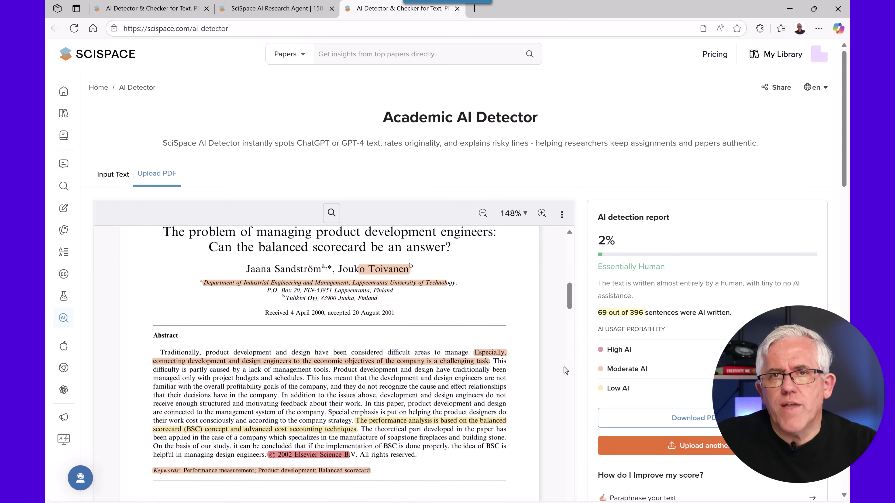
pyautogui.scroll(-6, 565, 370)
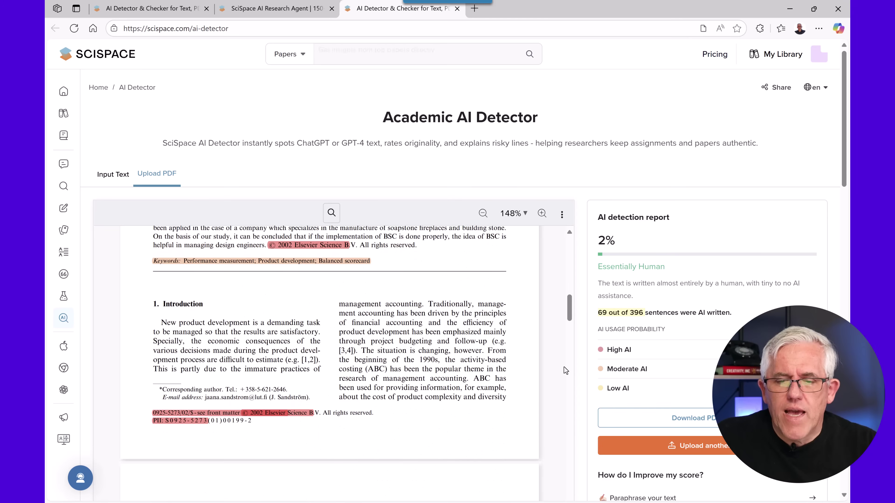
pyautogui.scroll(-8, 565, 370)
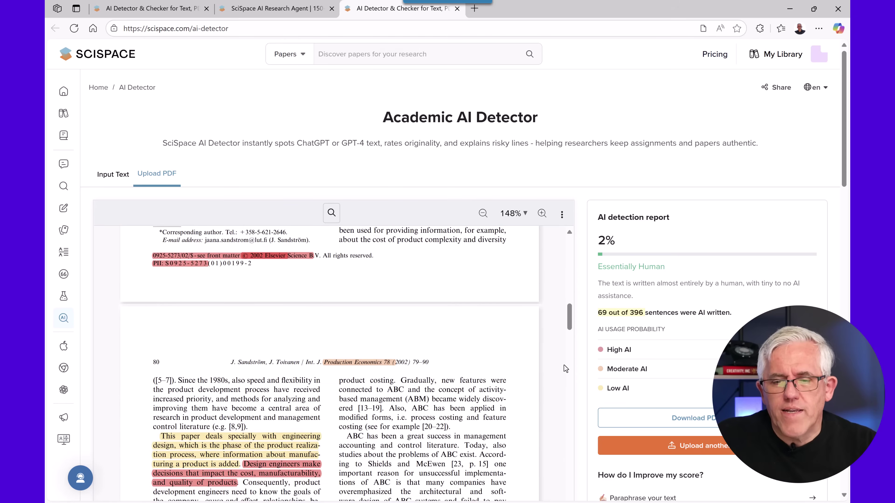
pyautogui.scroll(-8, 565, 369)
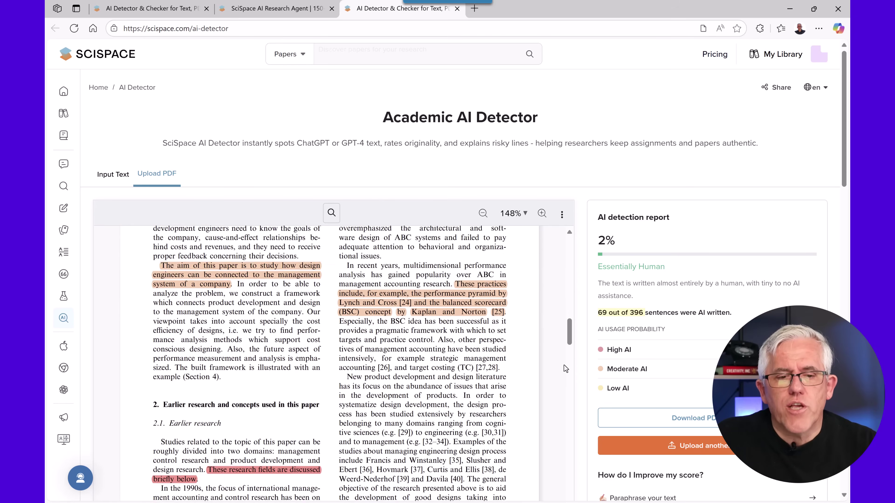
# - Review the flagged passages in the 2002 journal article report from section 2 through the Tulikivi case example in section 4
pyautogui.scroll(-10, 565, 368)
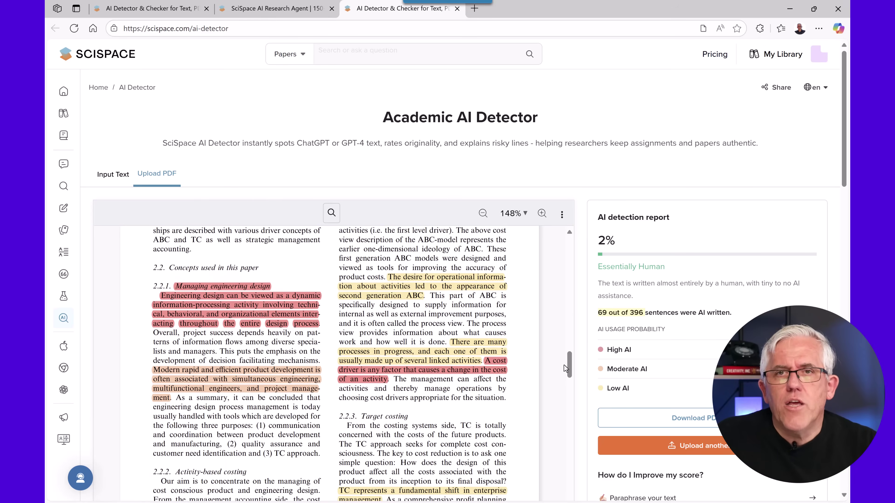
pyautogui.scroll(-10, 564, 365)
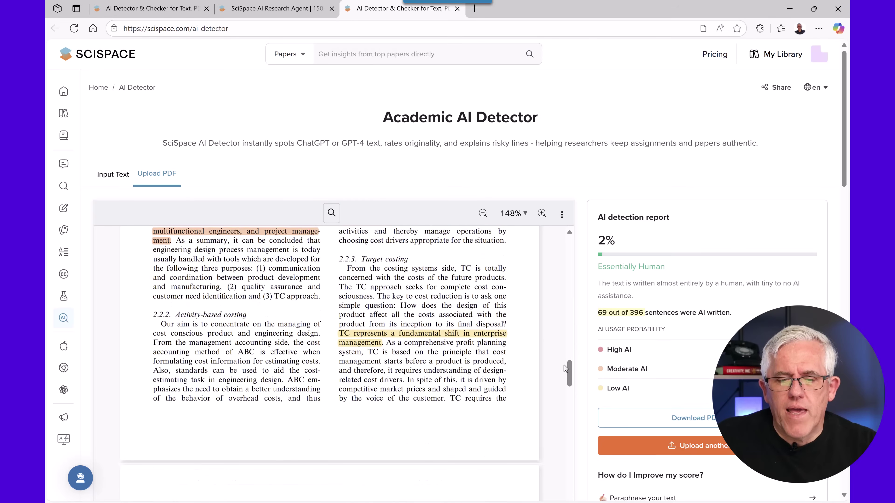
pyautogui.scroll(-10, 564, 368)
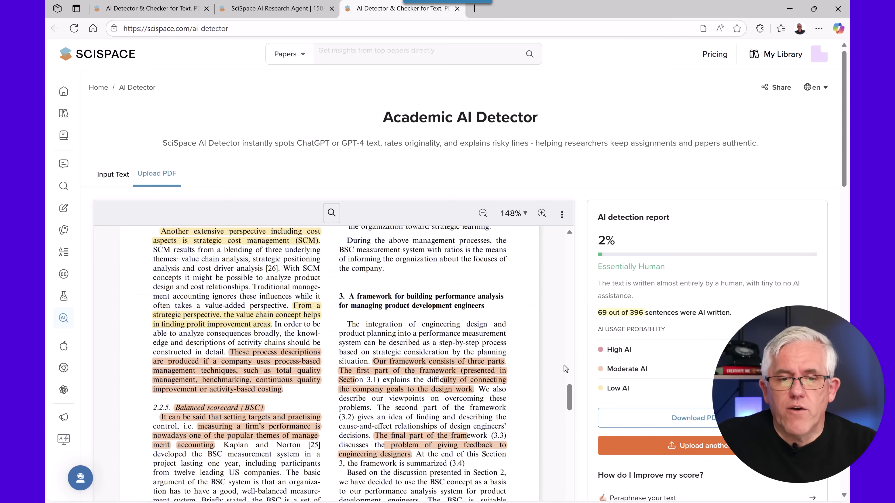
pyautogui.scroll(-10, 564, 369)
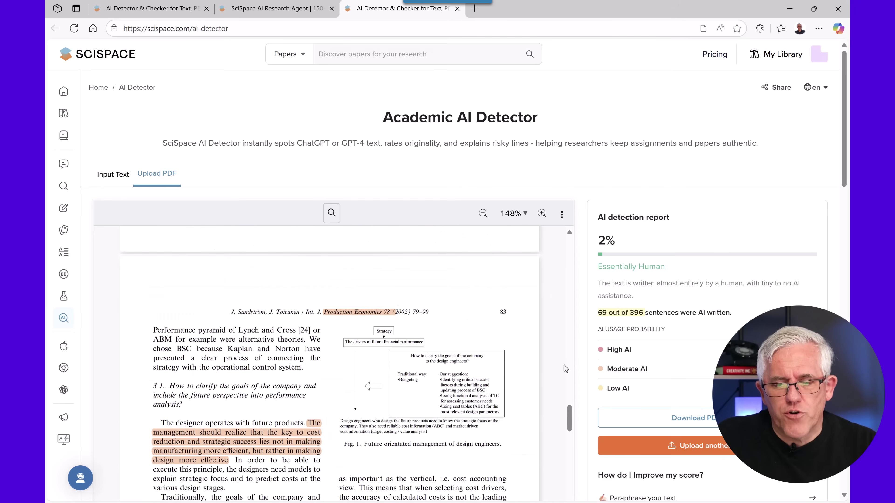
pyautogui.scroll(-10, 564, 369)
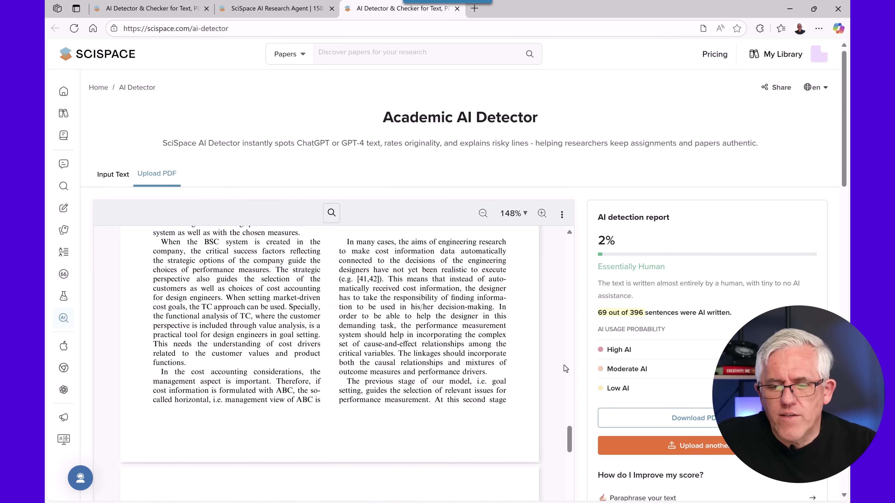
pyautogui.scroll(-10, 564, 369)
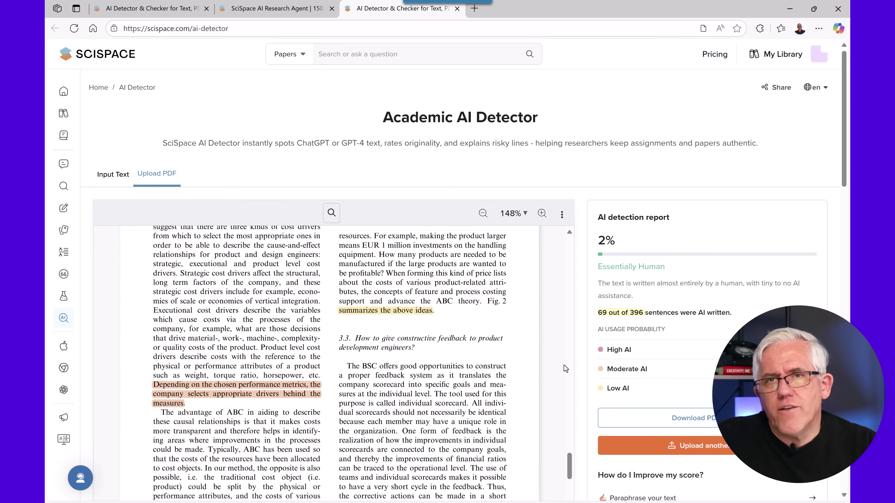
pyautogui.scroll(-5, 565, 369)
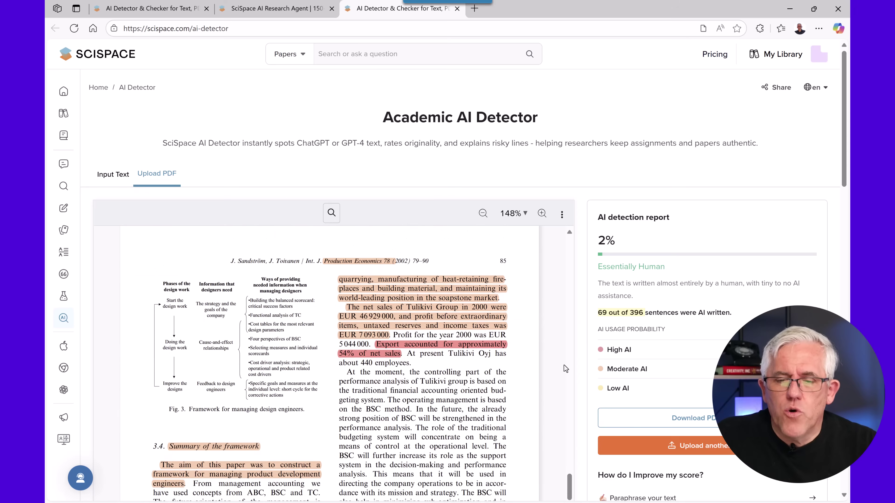
pyautogui.scroll(-3, 565, 368)
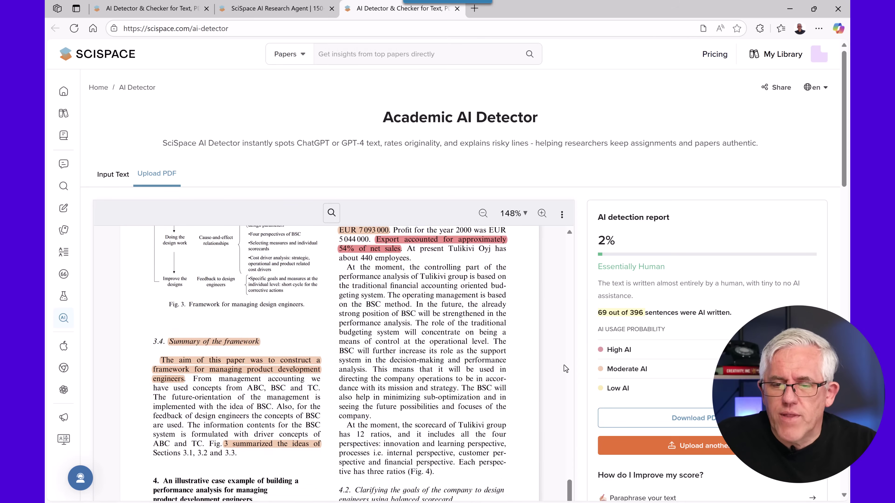
pyautogui.scroll(-5, 565, 369)
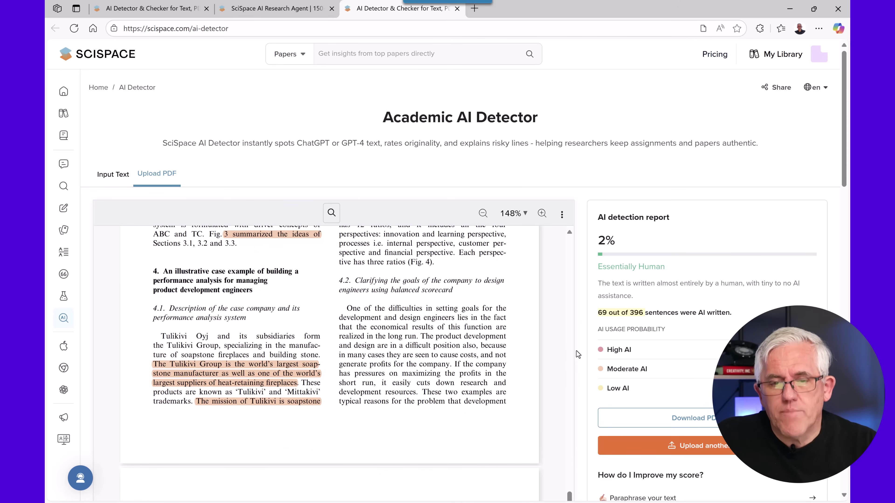
# - Check the list of saved PDF scans and return to the detection score of the 2002 journal article
pyautogui.scroll(-8, 565, 368)
pyautogui.scroll(-5, 580, 354)
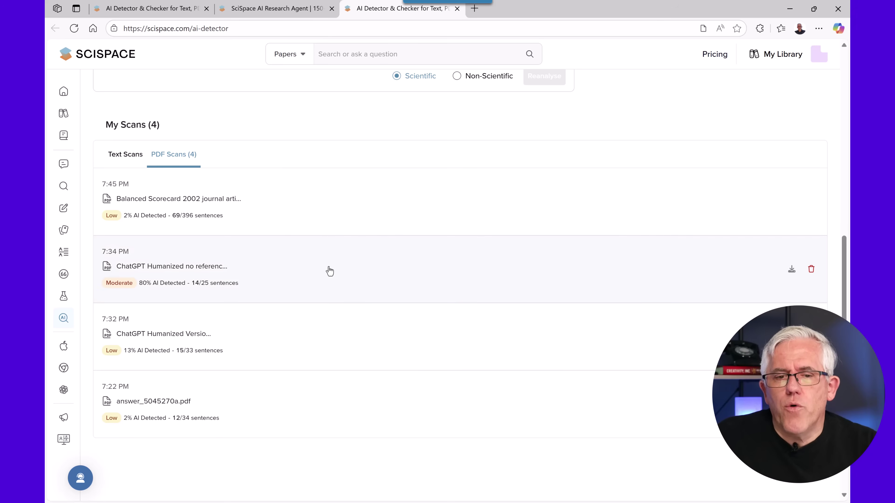
pyautogui.scroll(2, 340, 252)
pyautogui.click(345, 296)
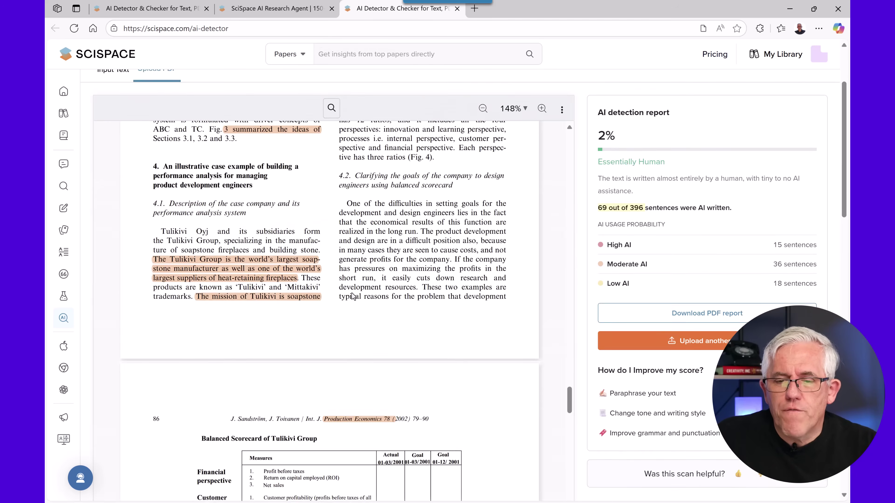
pyautogui.scroll(10, 330, 272)
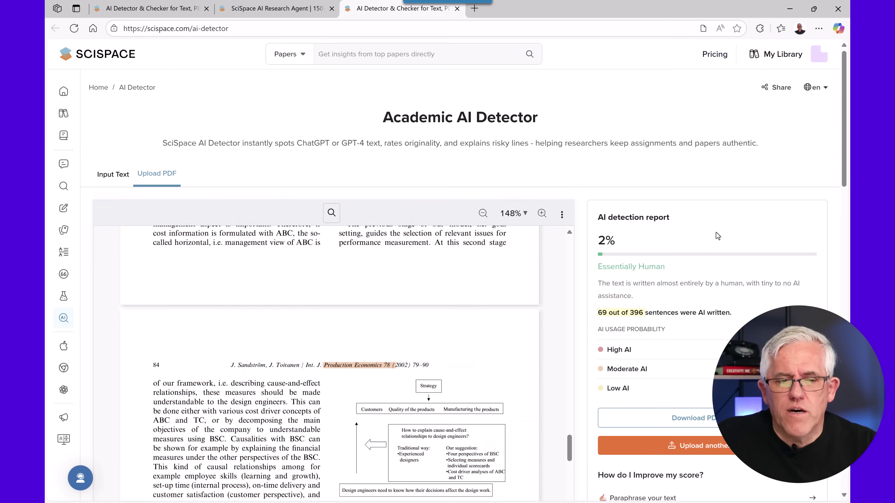
# - Open a fresh AI Detector page from the SciSpace home page and switch it to PDF upload
pyautogui.click(96, 88)
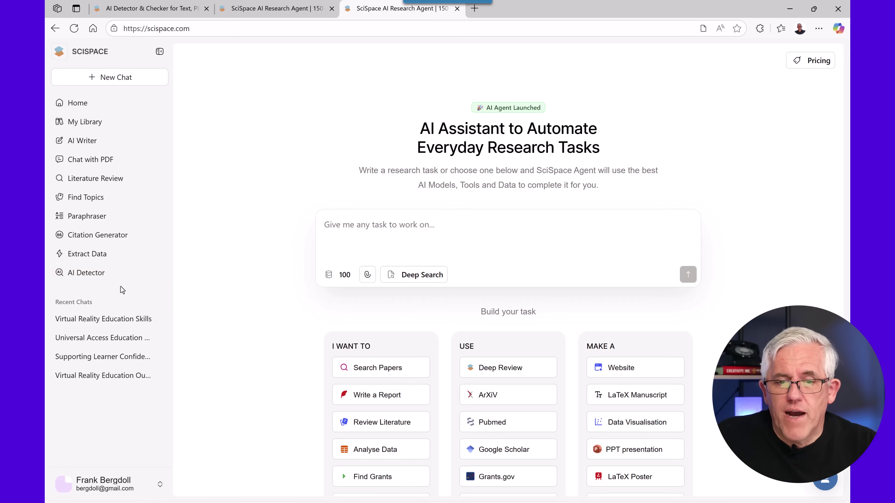
pyautogui.click(113, 272)
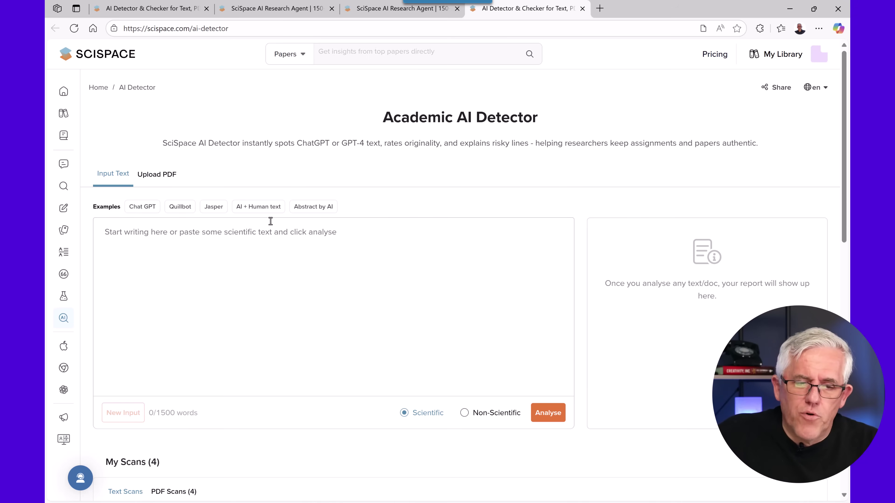
pyautogui.click(146, 175)
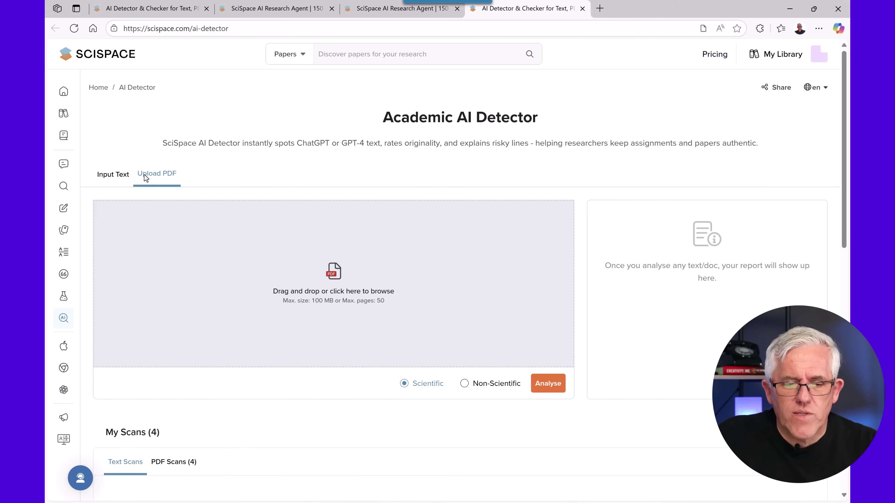
# - Upload war_of_1812_canadian_perspective.pdf from the Downloads folder and analyse it as Non-Scientific
pyautogui.click(323, 286)
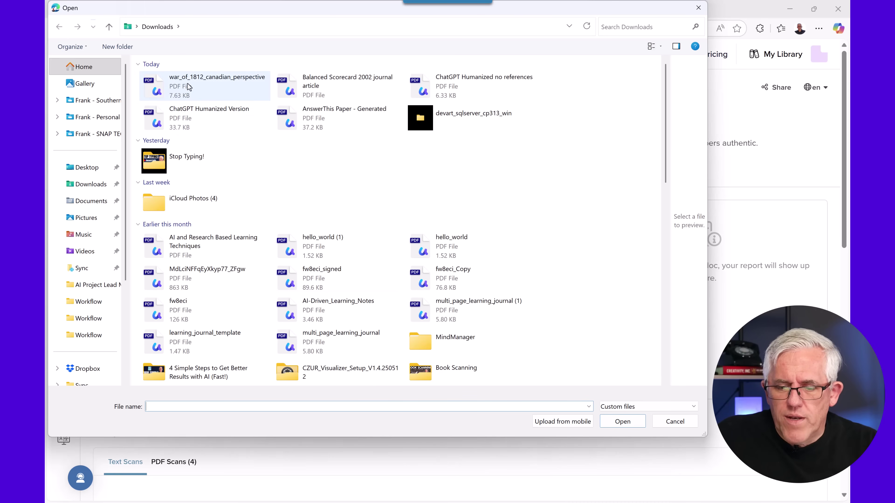
pyautogui.click(189, 86)
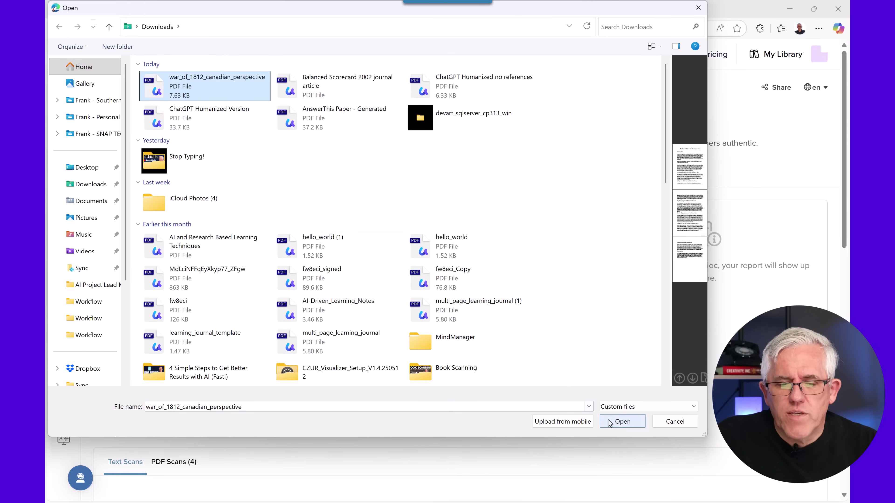
pyautogui.click(623, 421)
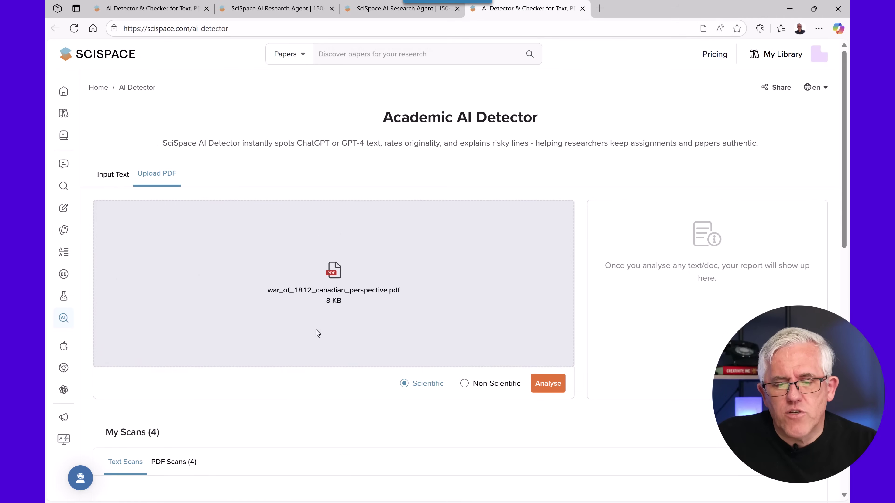
pyautogui.click(468, 388)
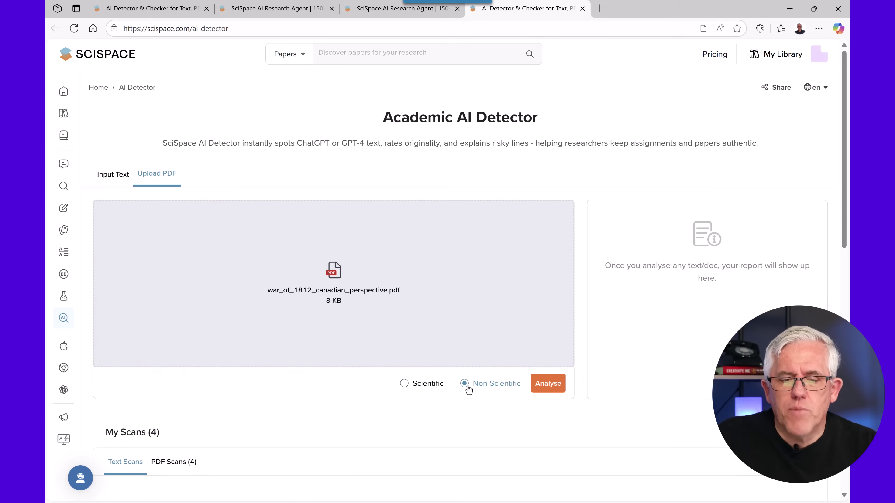
pyautogui.click(547, 384)
# - Review the War of 1812 detection report, covering its score breakdown and the highlighted passages up to the Indigenous alliances section
pyautogui.scroll(-4, 390, 391)
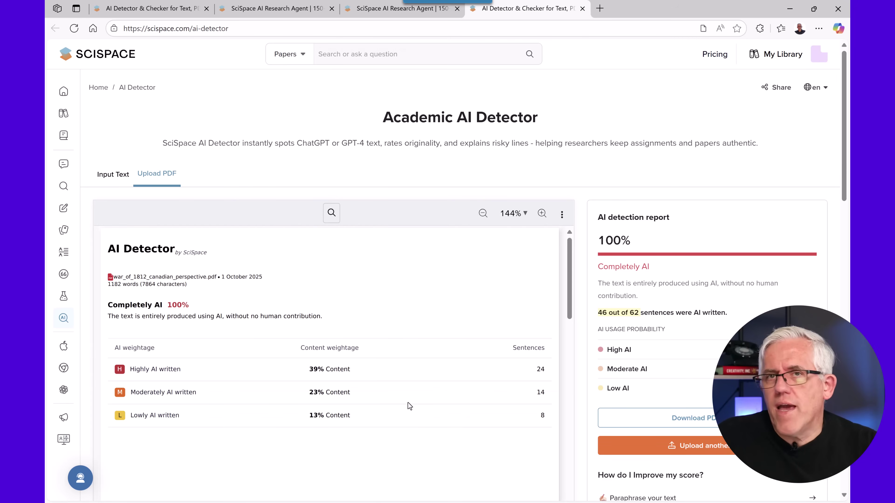
pyautogui.scroll(-10, 409, 405)
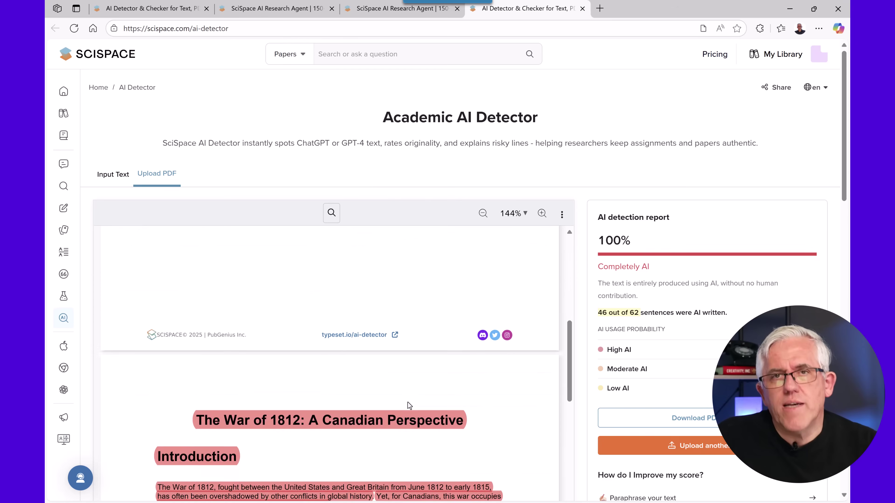
pyautogui.scroll(-10, 407, 403)
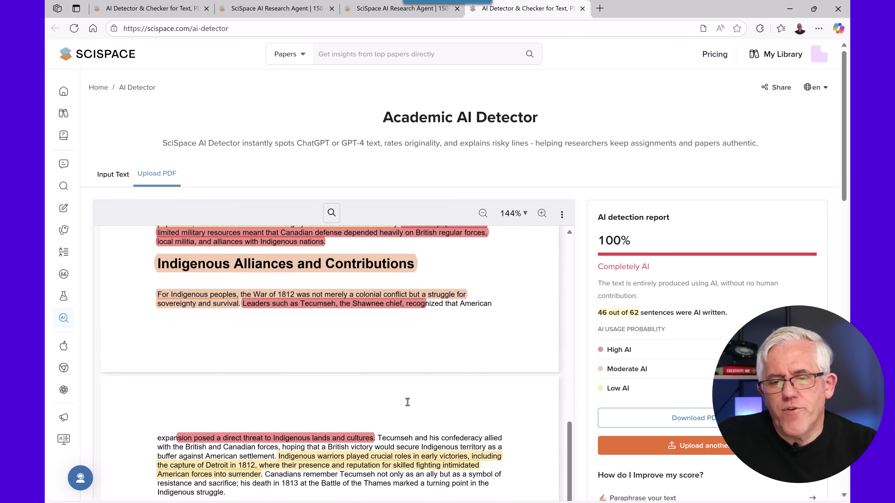
pyautogui.scroll(20, 408, 402)
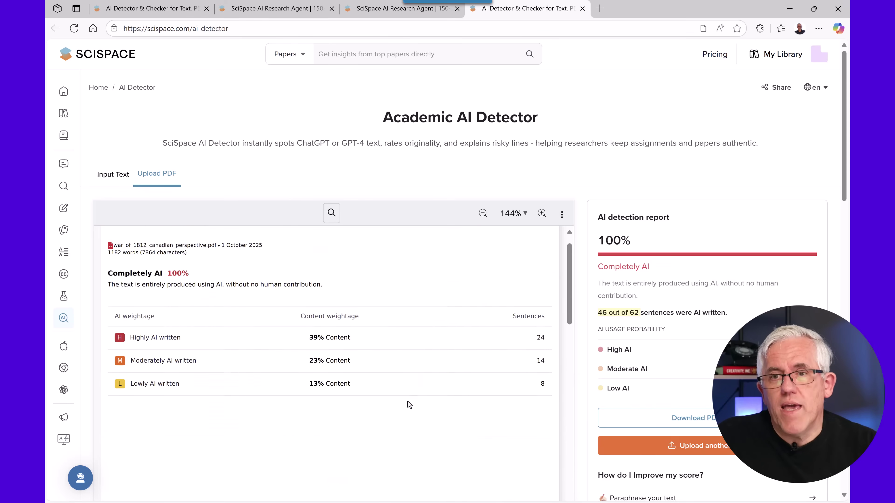
pyautogui.scroll(2, 408, 405)
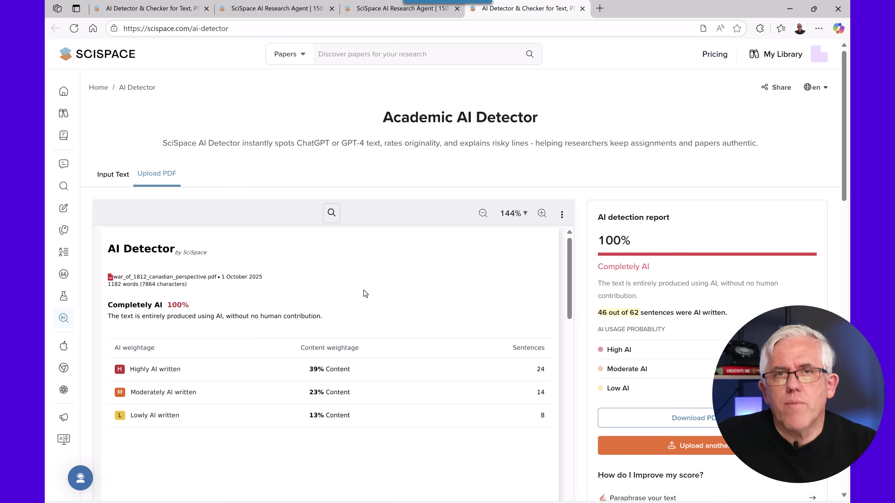